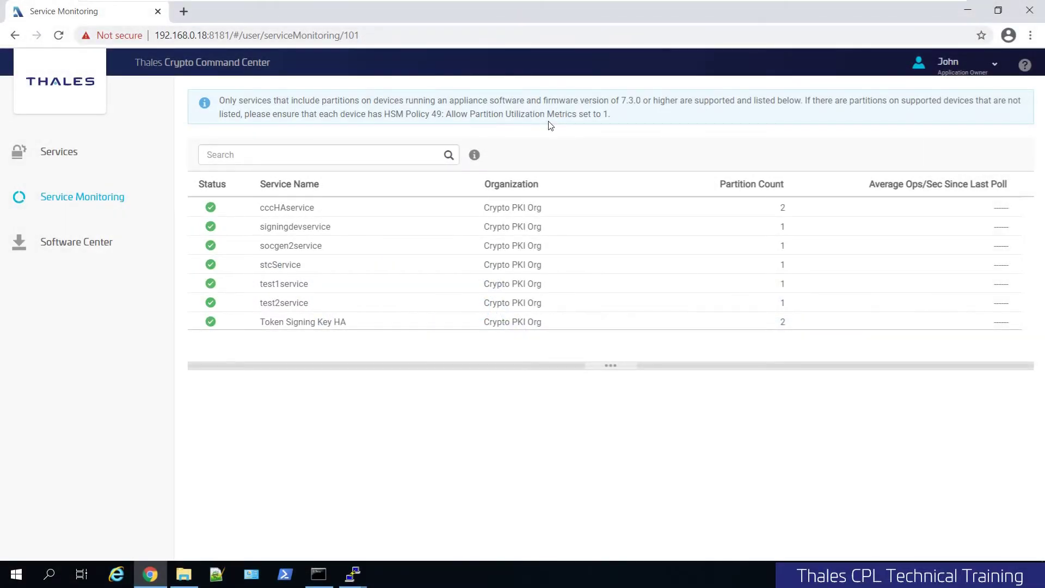
# Open the Token Signing Key HA service details, showing its partitions HA-00 and HA-01.
pyautogui.click(303, 322)
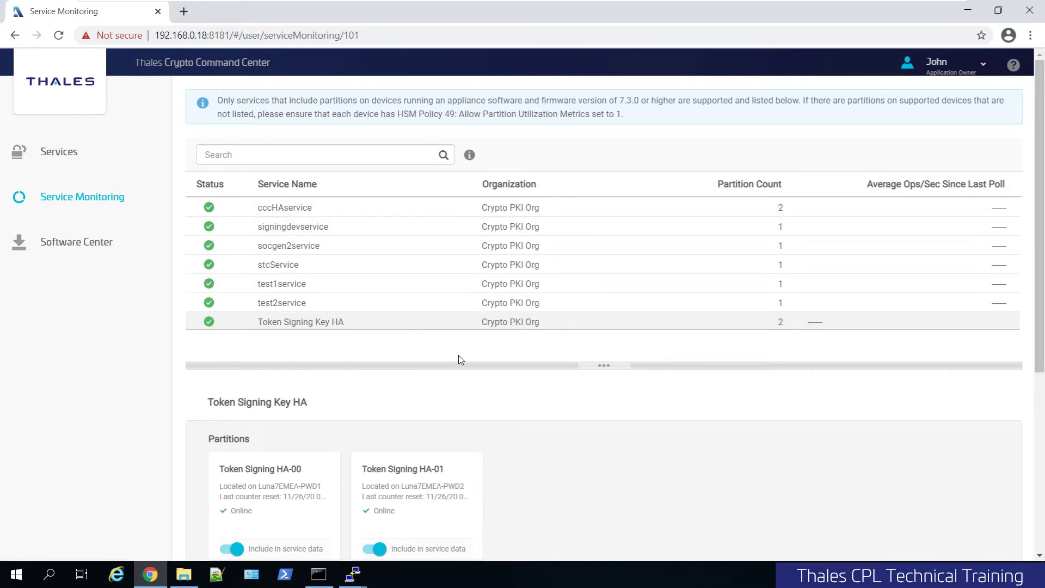
pyautogui.scroll(-3, 459, 359)
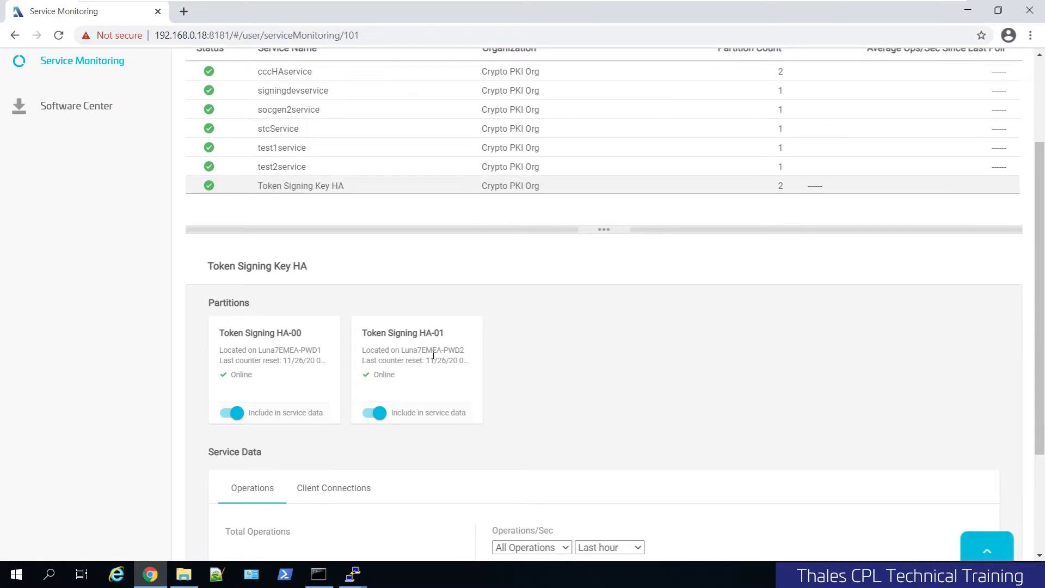
pyautogui.moveTo(208, 301); pyautogui.dragTo(441, 360)
pyautogui.click(441, 360)
pyautogui.doubleClick(443, 350)
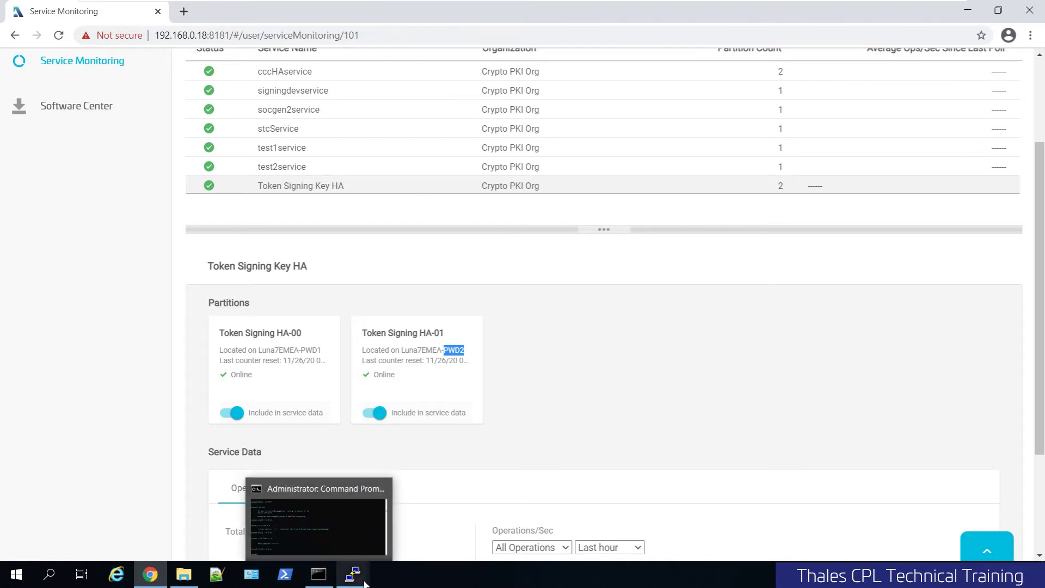
pyautogui.moveTo(358, 579)
pyautogui.click(321, 532)
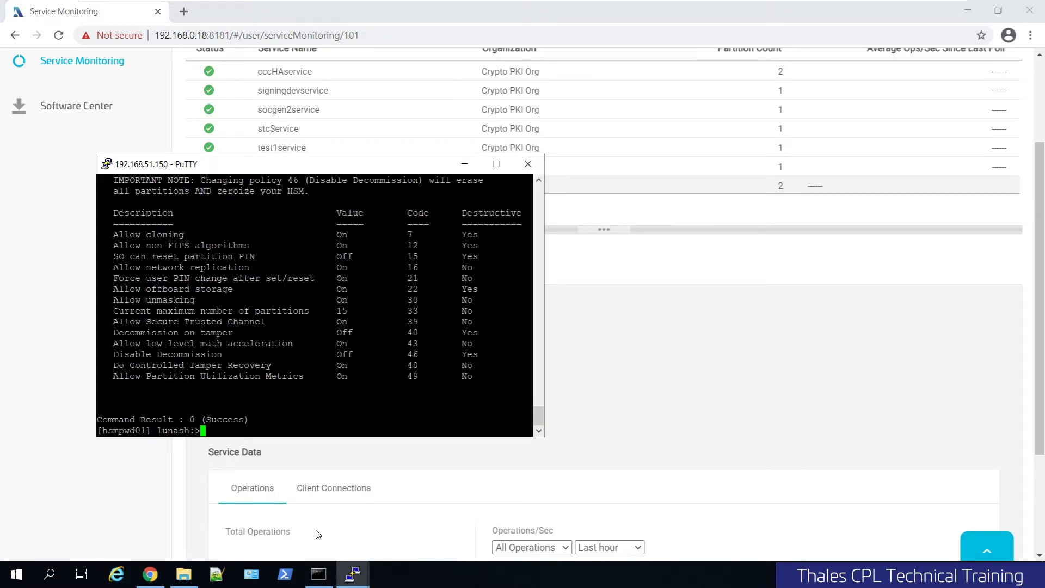
pyautogui.tripleClick(299, 376)
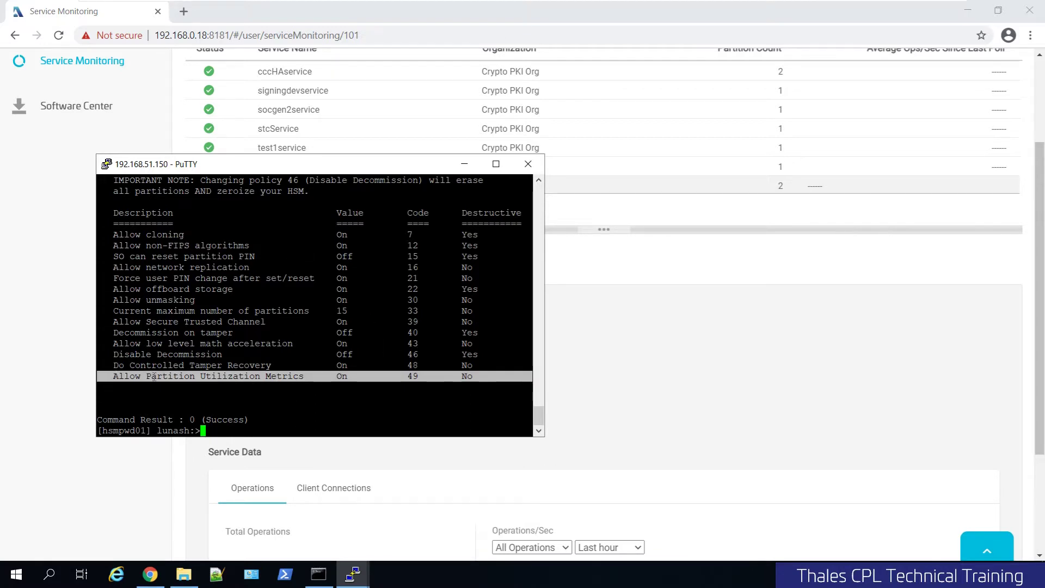
pyautogui.doubleClick(342, 375)
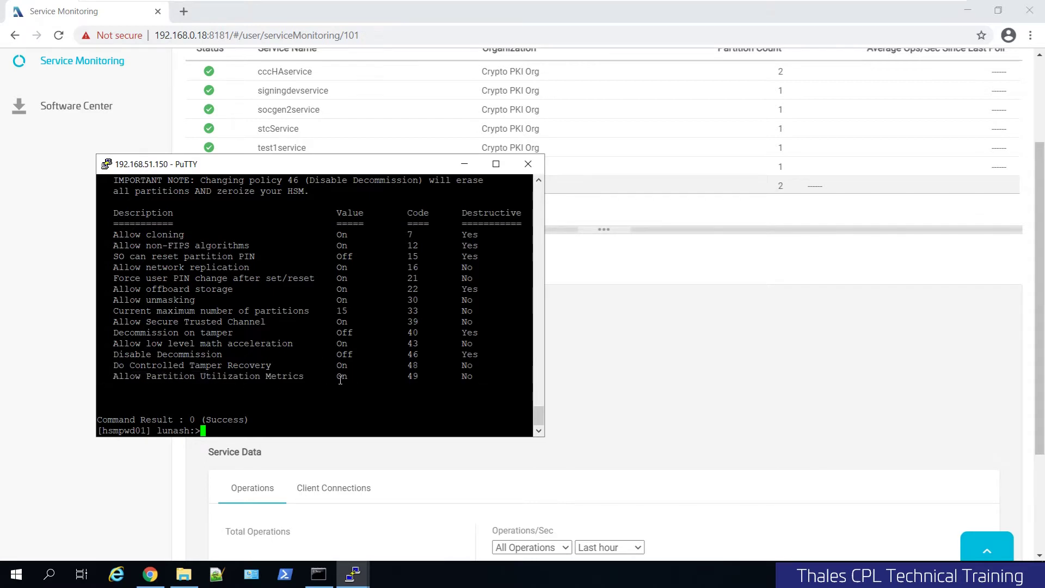
pyautogui.doubleClick(412, 376)
pyautogui.moveTo(353, 573)
pyautogui.click(438, 526)
pyautogui.doubleClick(656, 377)
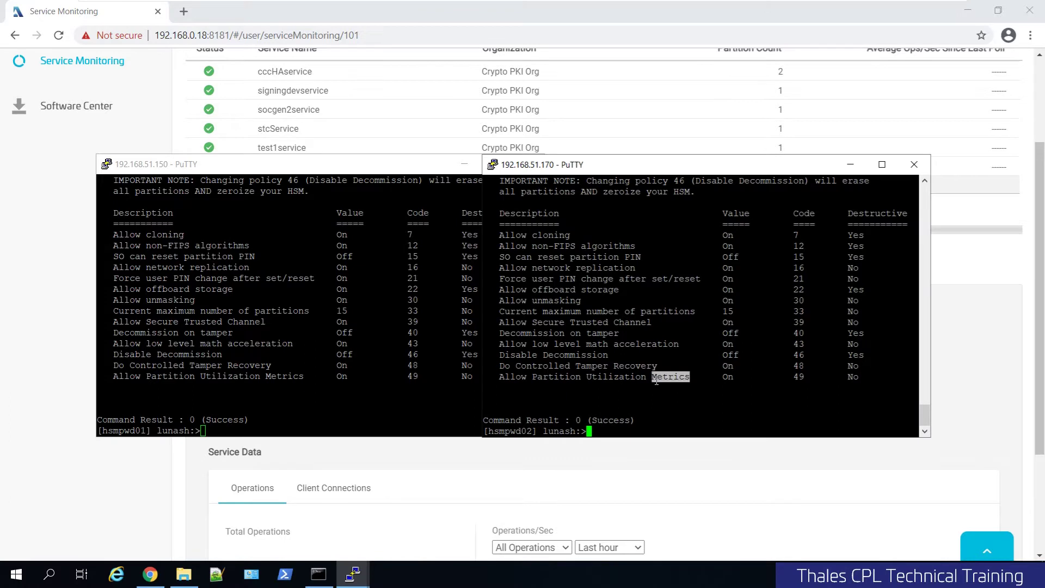
pyautogui.click(984, 415)
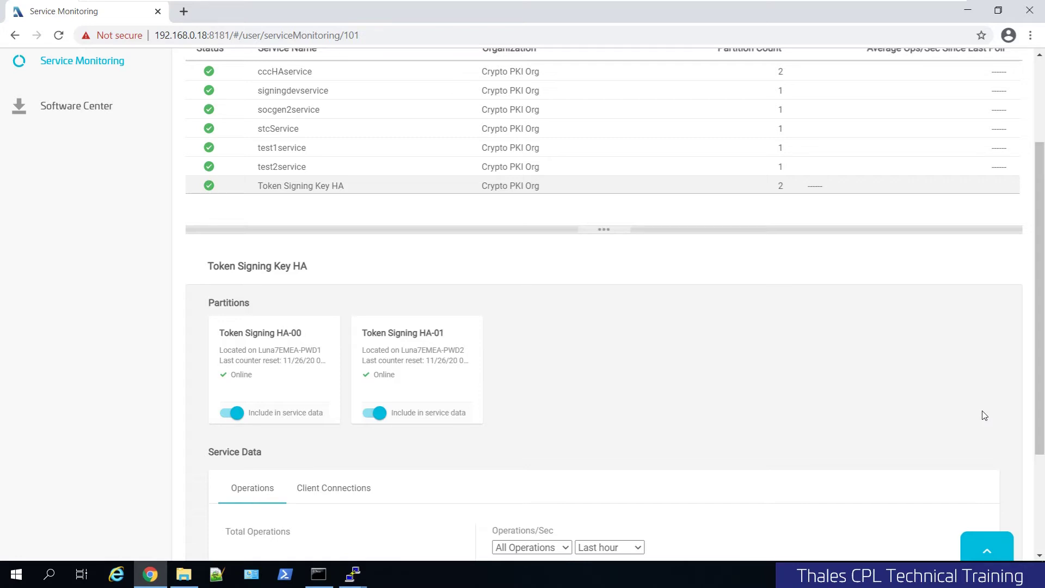
# Scroll to the Operations/Sec chart and highlight its Decrypt, Verify and Key Generation legend entries.
pyautogui.scroll(-3, 648, 412)
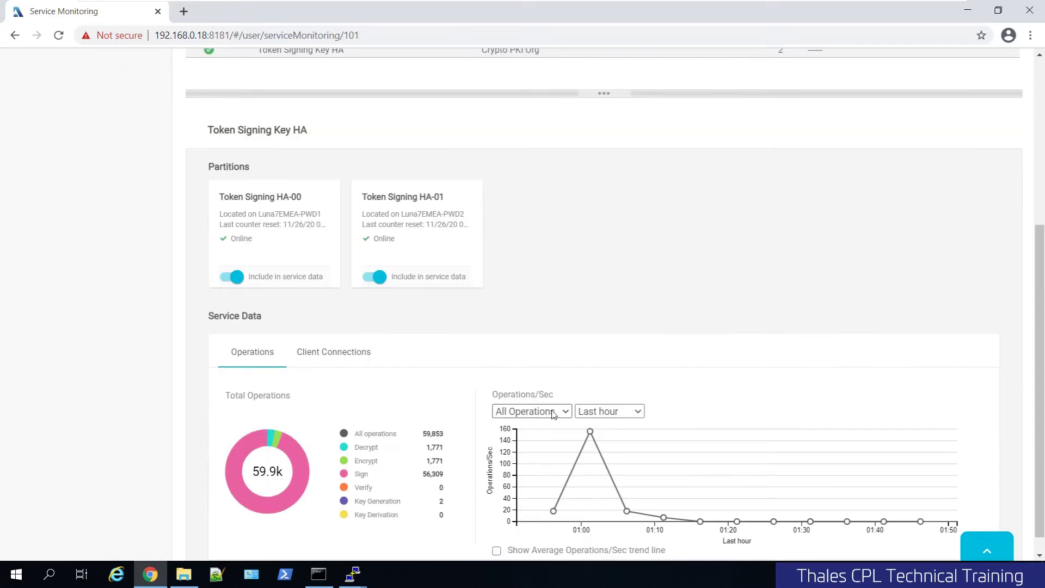
pyautogui.scroll(-1, 471, 402)
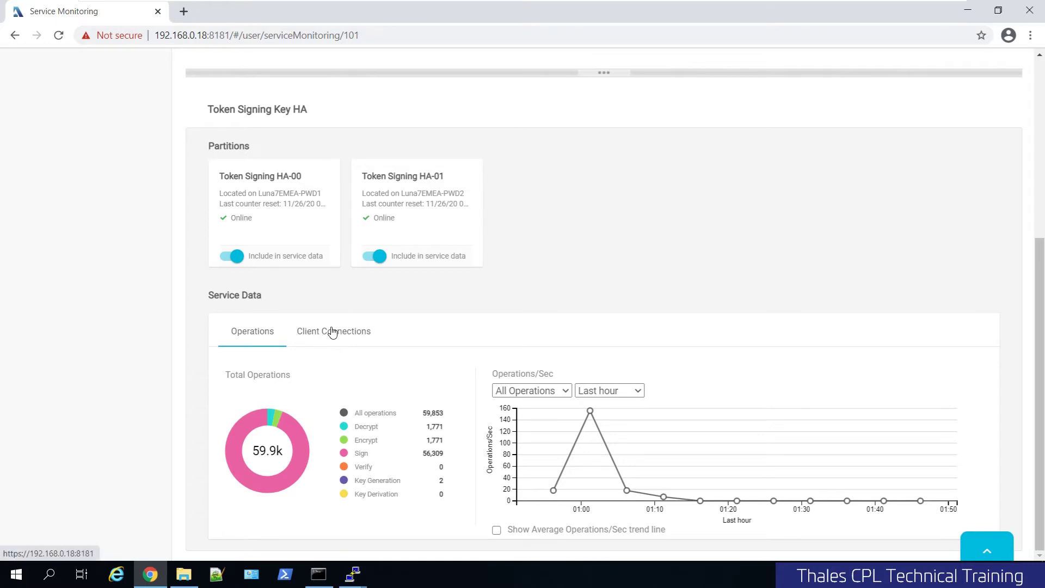
pyautogui.doubleClick(364, 426)
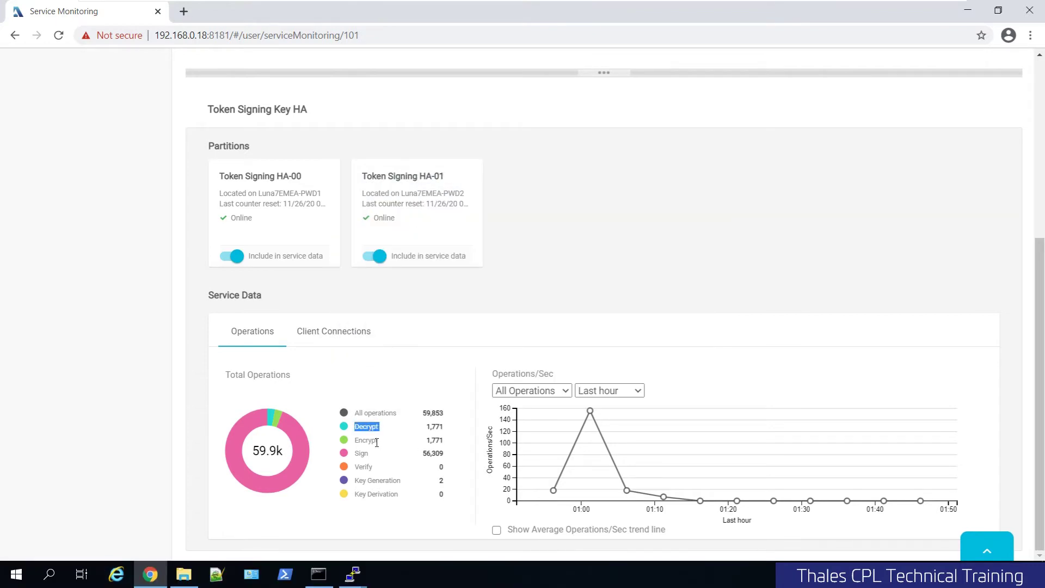
pyautogui.click(362, 456)
pyautogui.doubleClick(363, 466)
pyautogui.click(369, 482)
pyautogui.doubleClick(370, 482)
pyautogui.click(374, 496)
# Keep the chart on All Operations and add the average operations-per-second trend line.
pyautogui.click(563, 392)
pyautogui.click(660, 350)
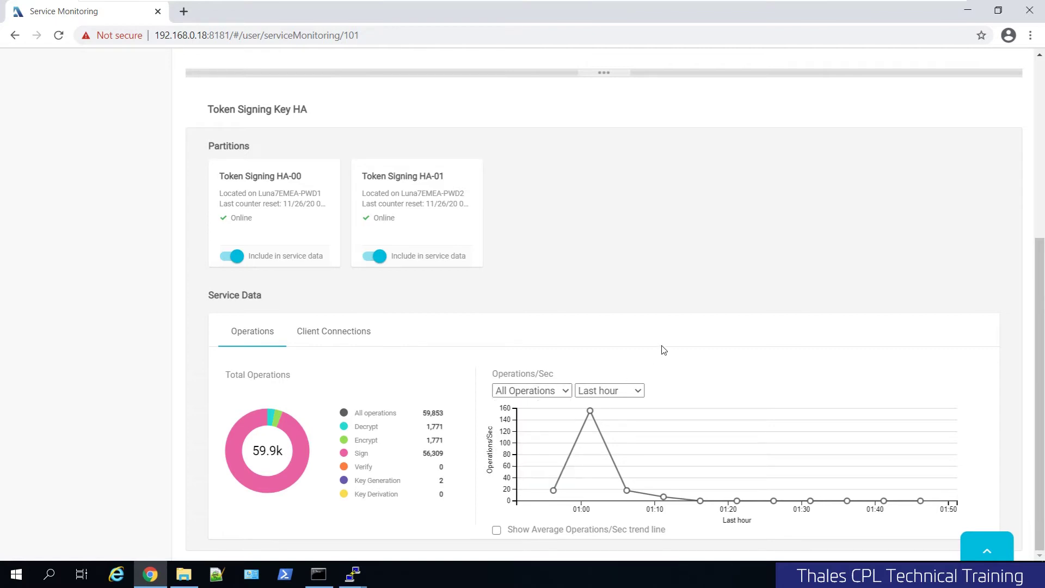
pyautogui.click(595, 531)
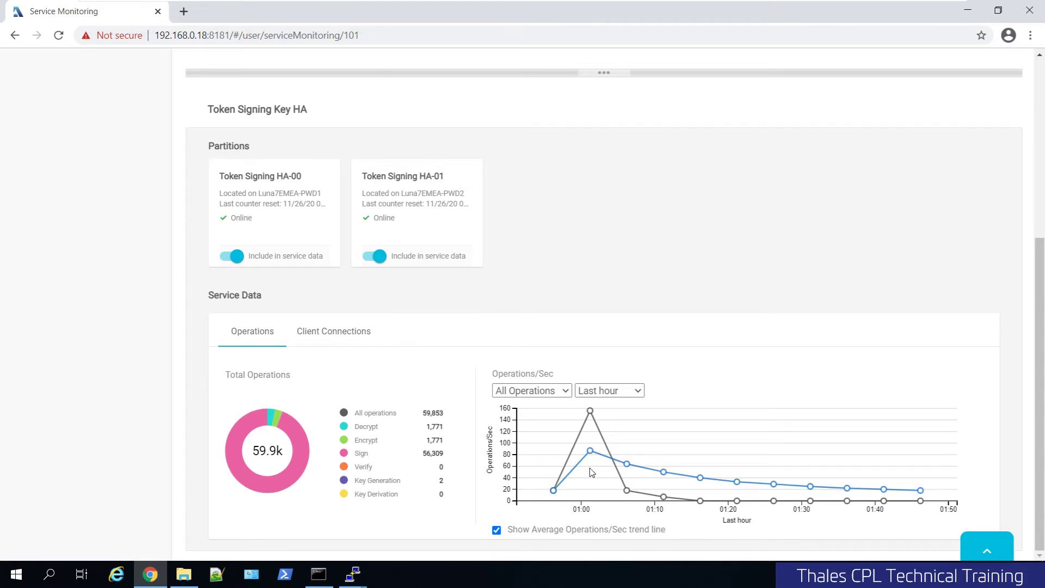
# Switch the chart's time range from Last hour to Today, then to Last 90 days.
pyautogui.click(597, 390)
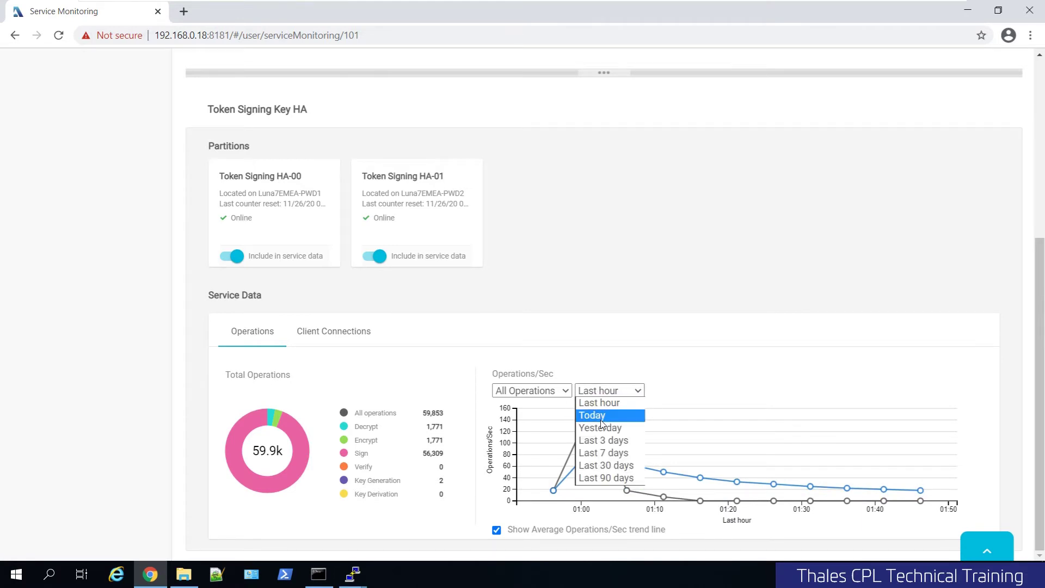
pyautogui.click(600, 417)
pyautogui.click(609, 391)
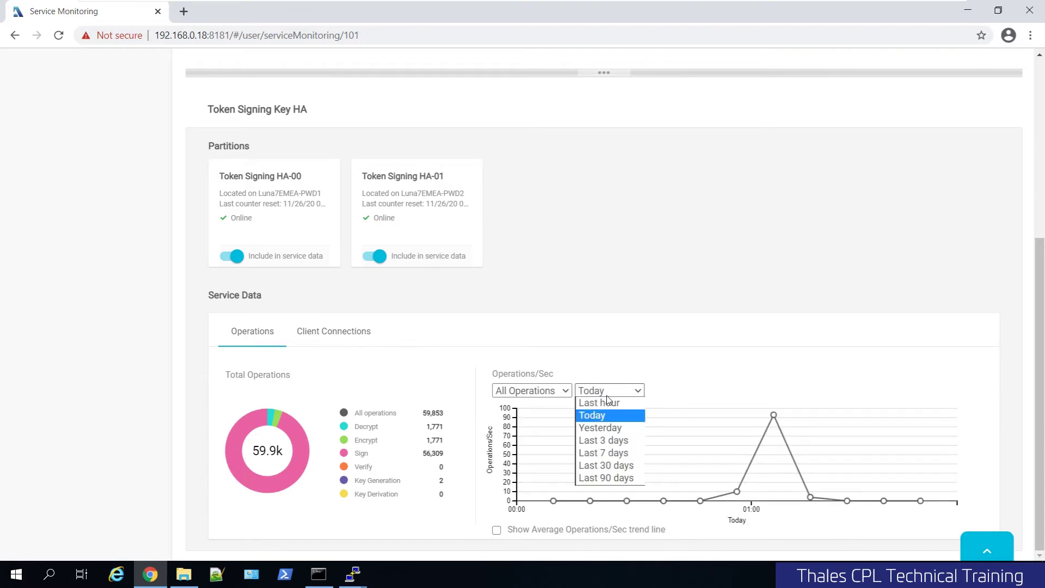
pyautogui.click(599, 477)
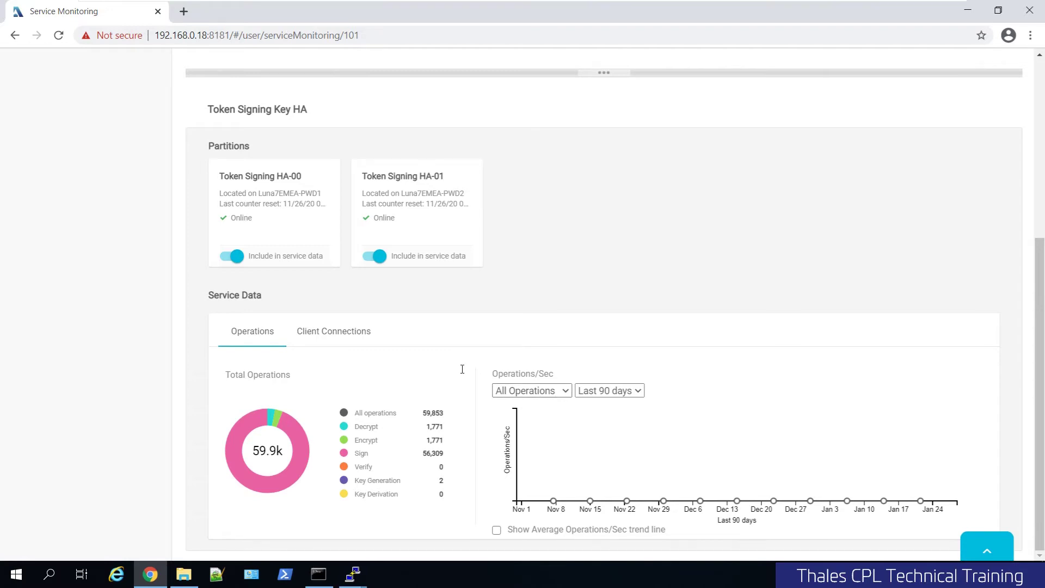
# Show Client Connections and highlight the first connection's device address, client address and CLOSED state.
pyautogui.click(333, 338)
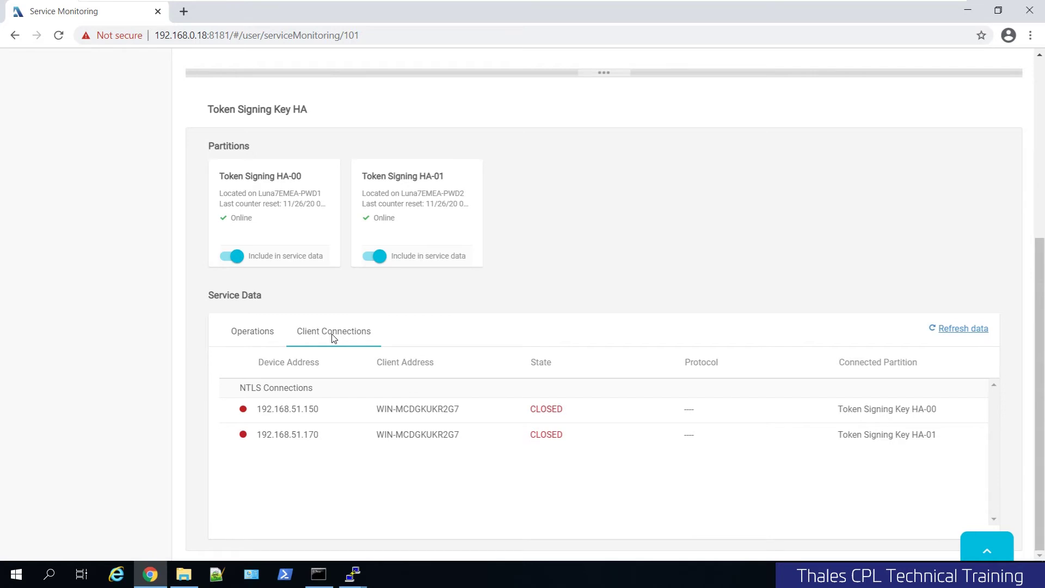
pyautogui.doubleClick(303, 412)
pyautogui.tripleClick(401, 411)
pyautogui.doubleClick(557, 409)
pyautogui.click(570, 453)
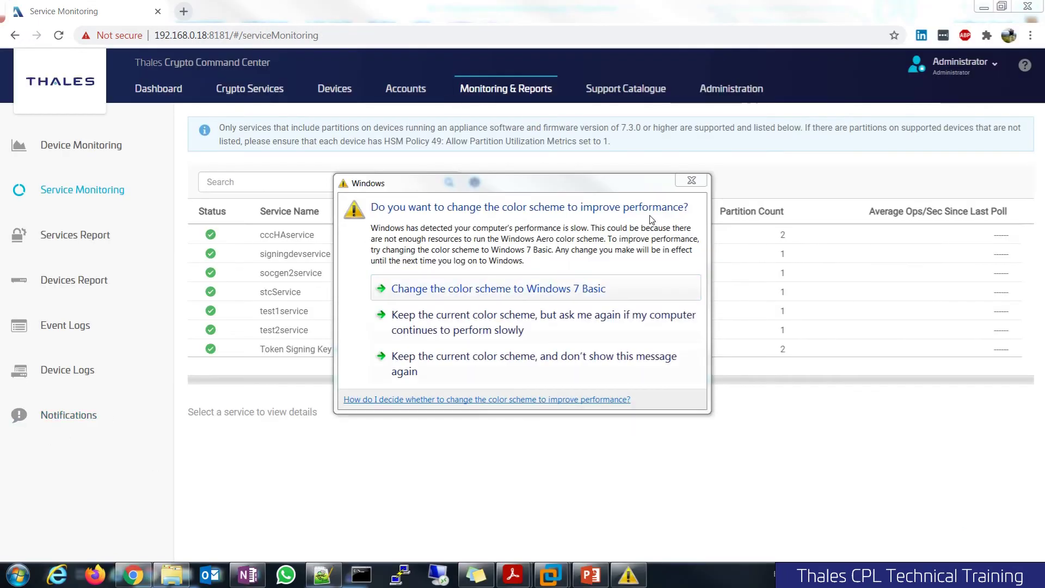
# Dismiss the colour-scheme prompt, reopen Token Signing Key HA and scroll to Custom Notifications.
pyautogui.click(689, 182)
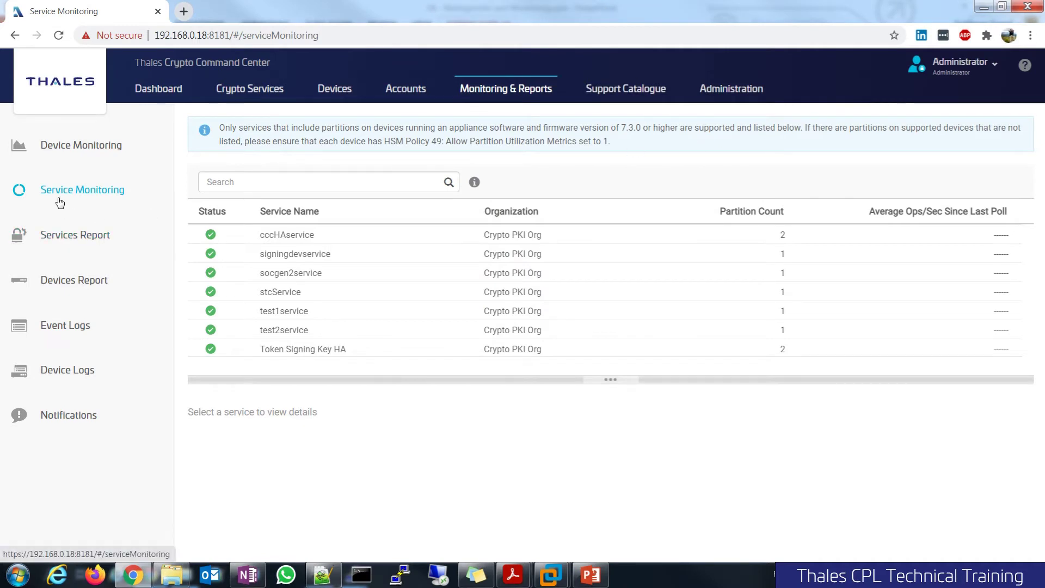
pyautogui.click(316, 351)
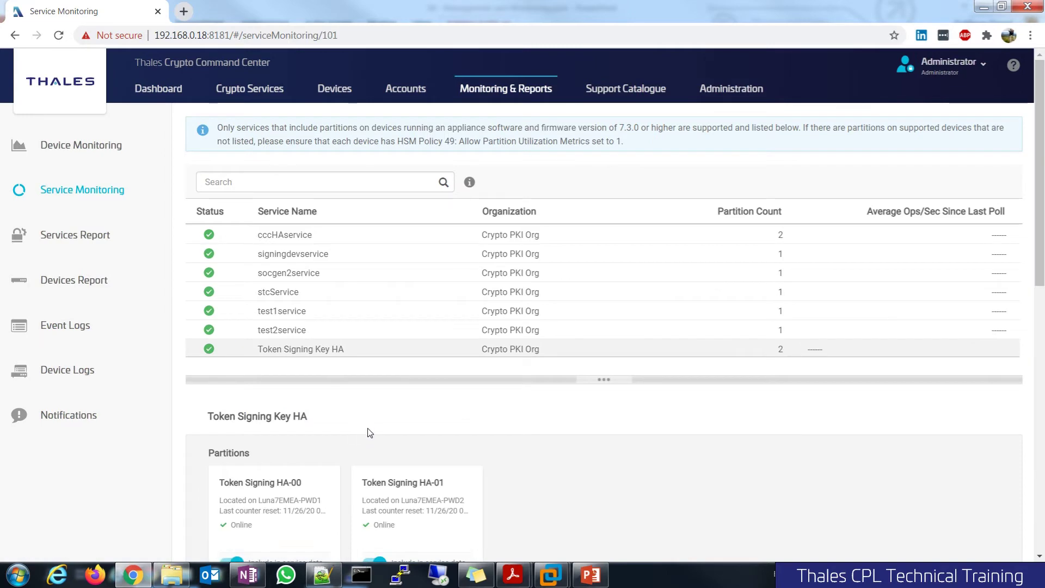
pyautogui.scroll(-15, 370, 432)
pyautogui.tripleClick(239, 272)
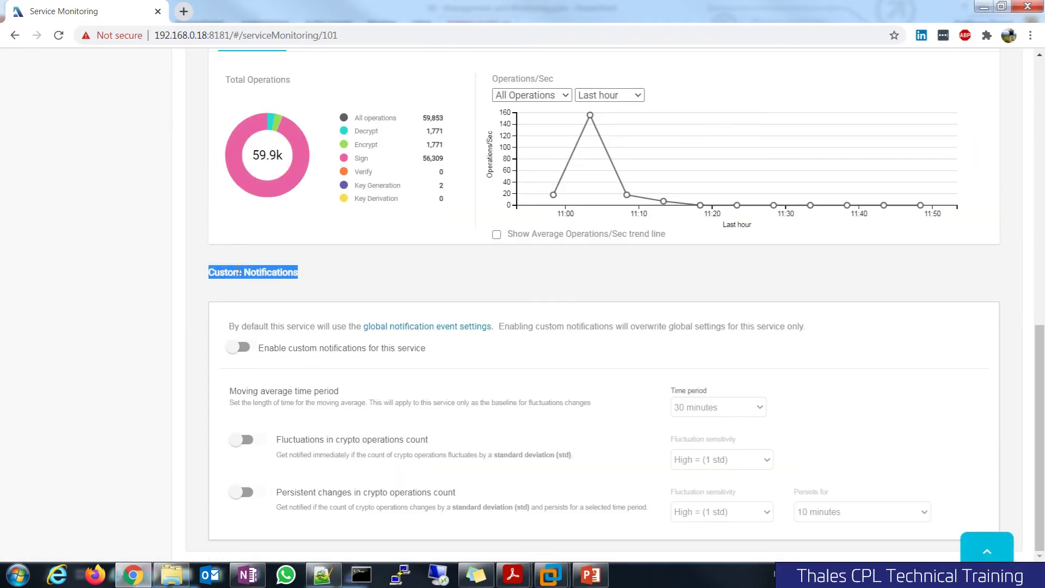
pyautogui.click(259, 279)
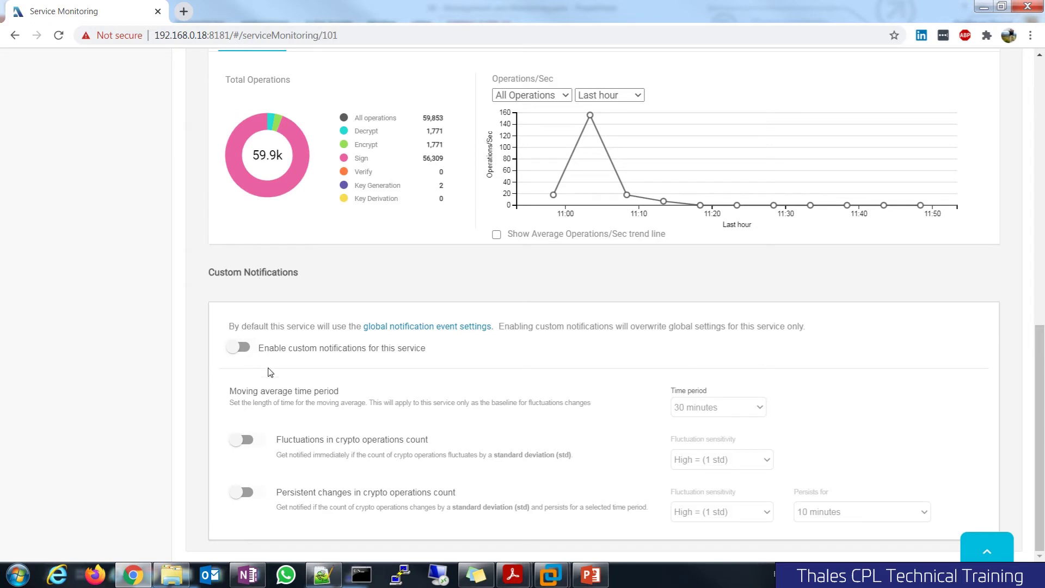
pyautogui.tripleClick(265, 389)
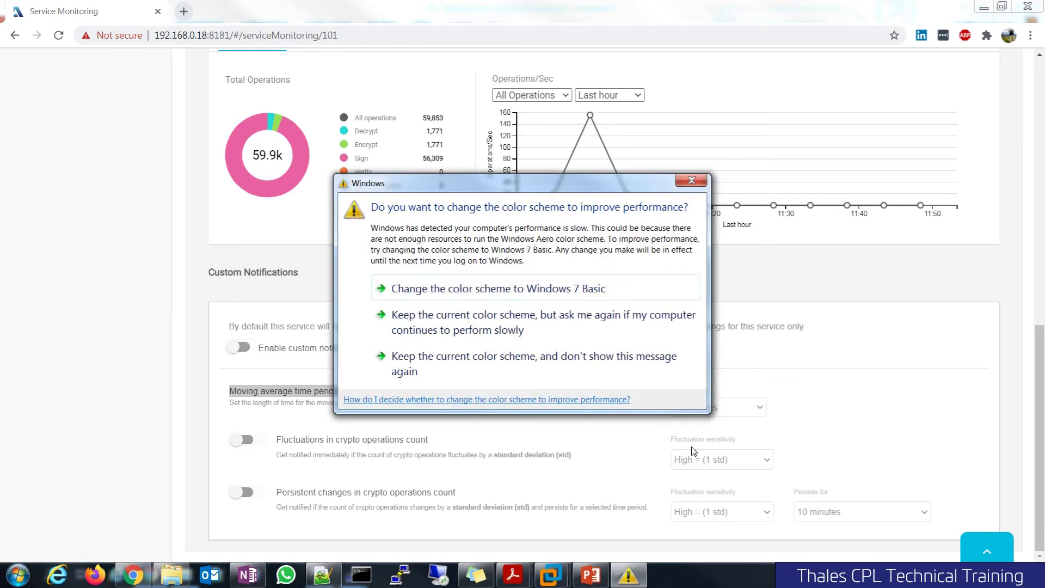
# Keep the current colour scheme and stop the Windows prompt from appearing again.
pyautogui.click(641, 374)
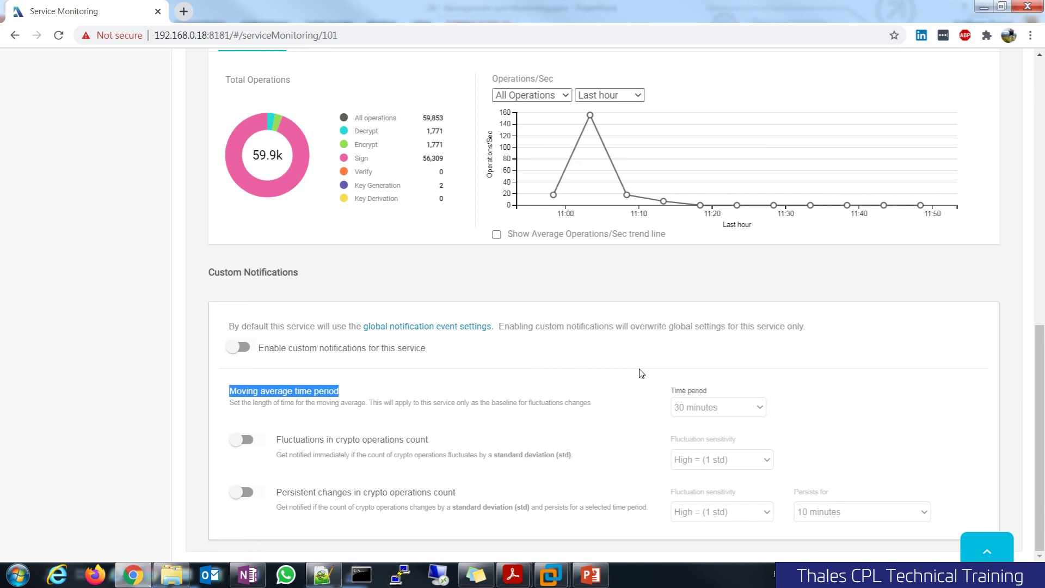
pyautogui.moveTo(354, 171); pyautogui.dragTo(423, 175)
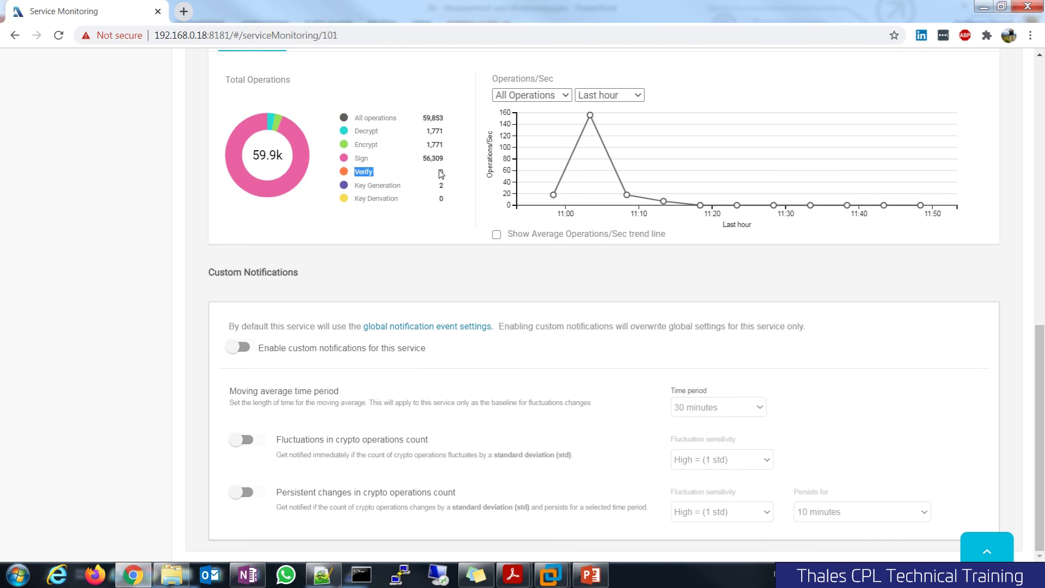
pyautogui.tripleClick(392, 191)
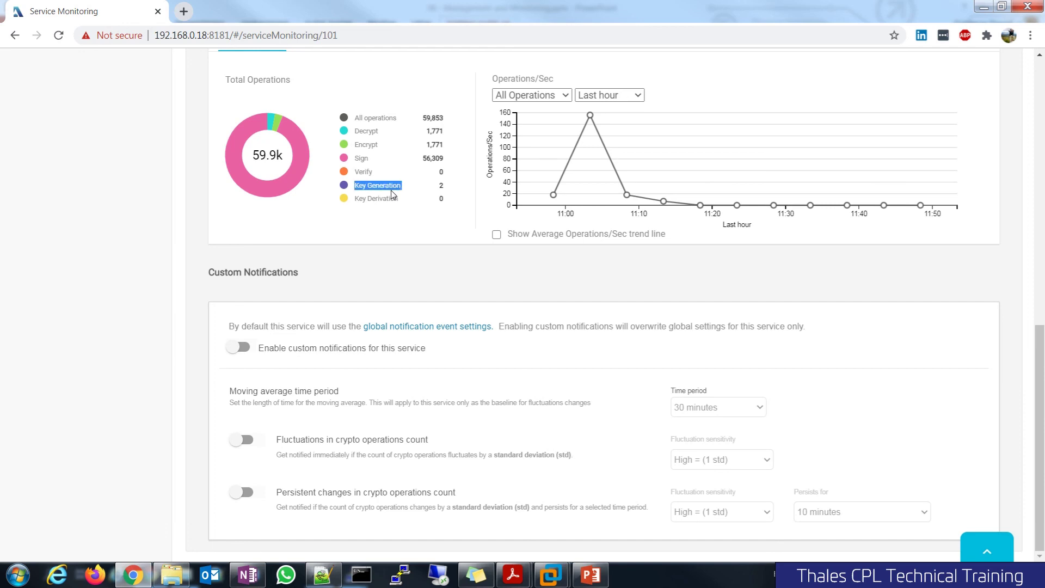